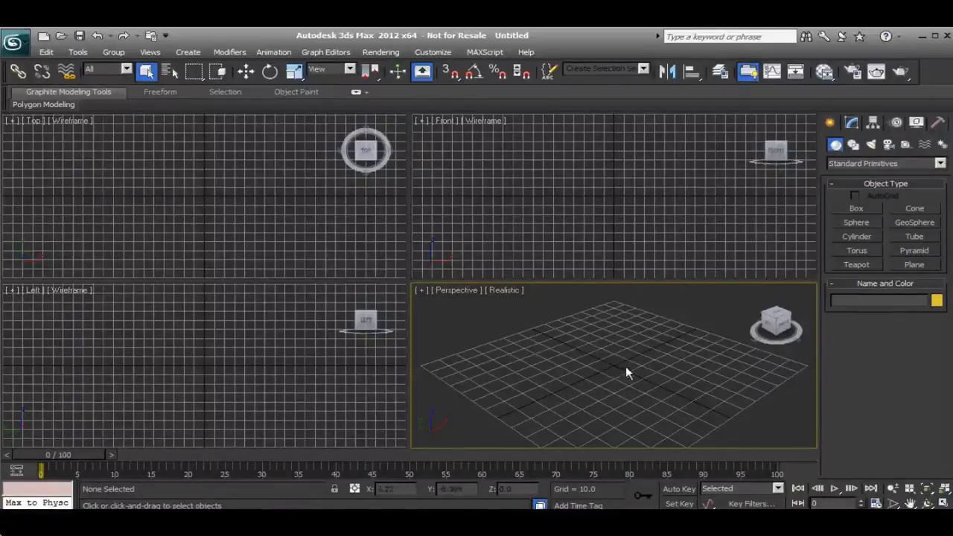
Create a sphere with a radius of about 58 at the grid's centre in the Perspective viewport.
left_click(856, 224)
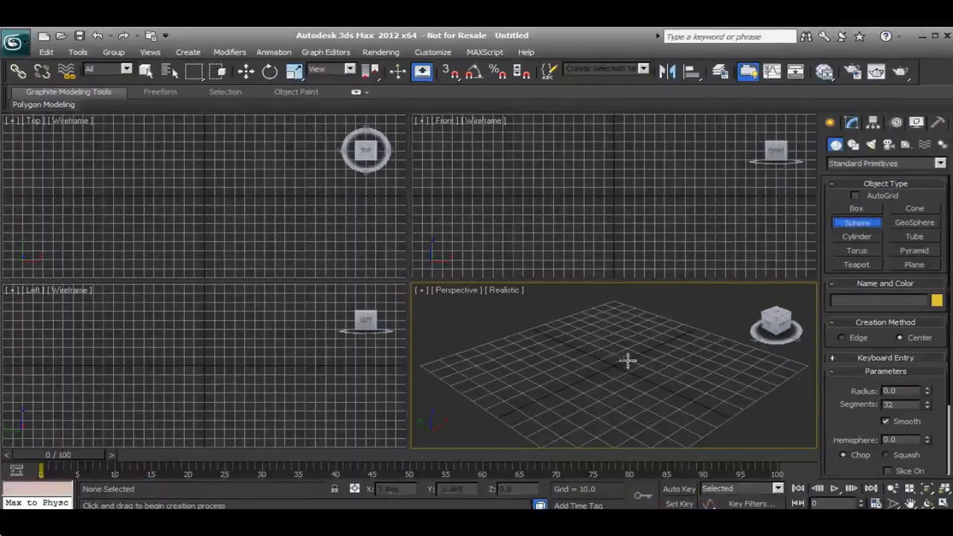
left_click_drag(610, 366, 614, 324)
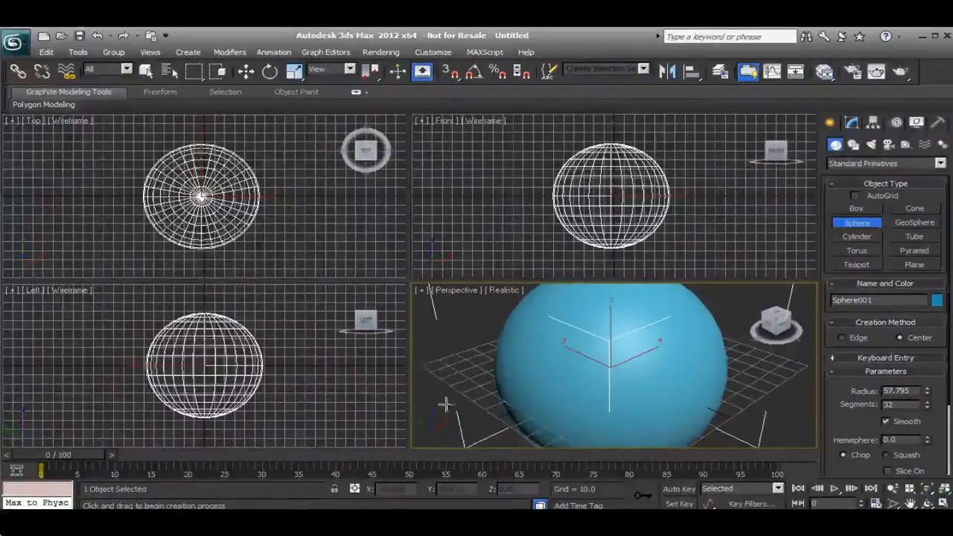
left_click_drag(451, 369, 444, 353)
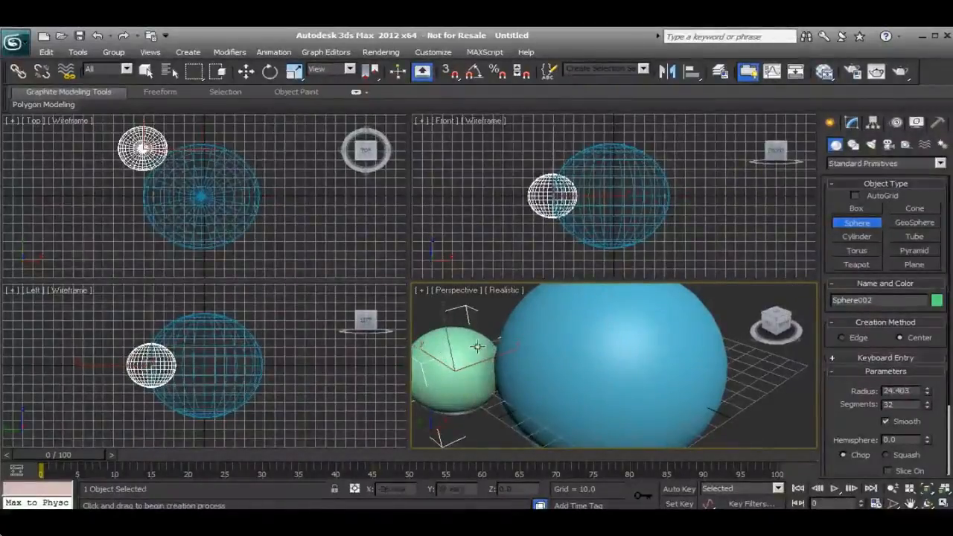
right_click(472, 333)
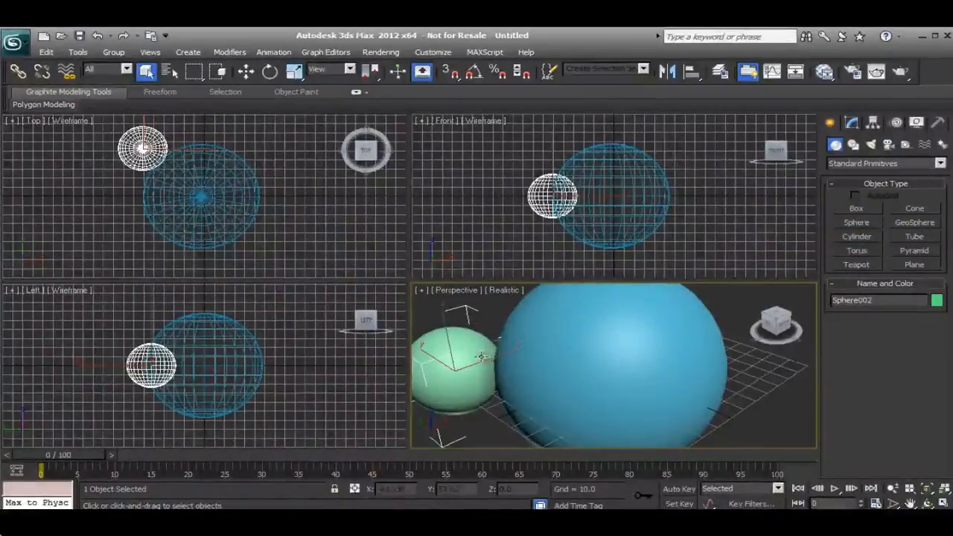
key("Delete")
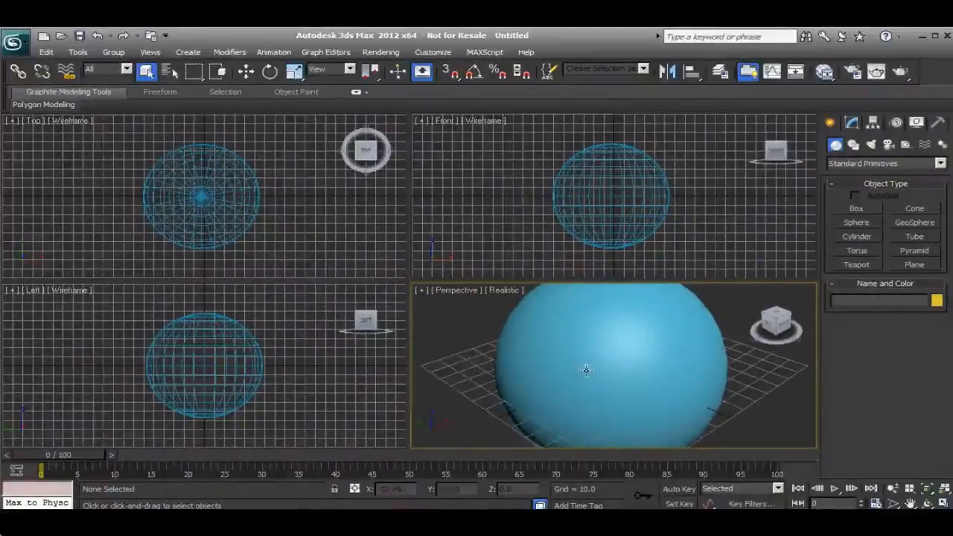
Create a box beside the sphere in the Perspective viewport, about 122 long, 121 wide and 83 high.
scroll(581, 370, "down", 5)
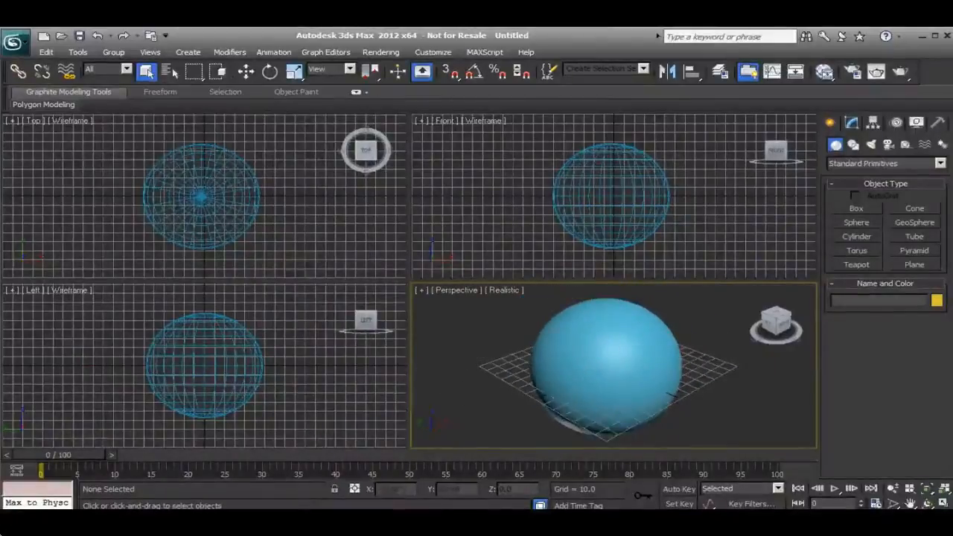
middle_click_drag(599, 363, 533, 366)
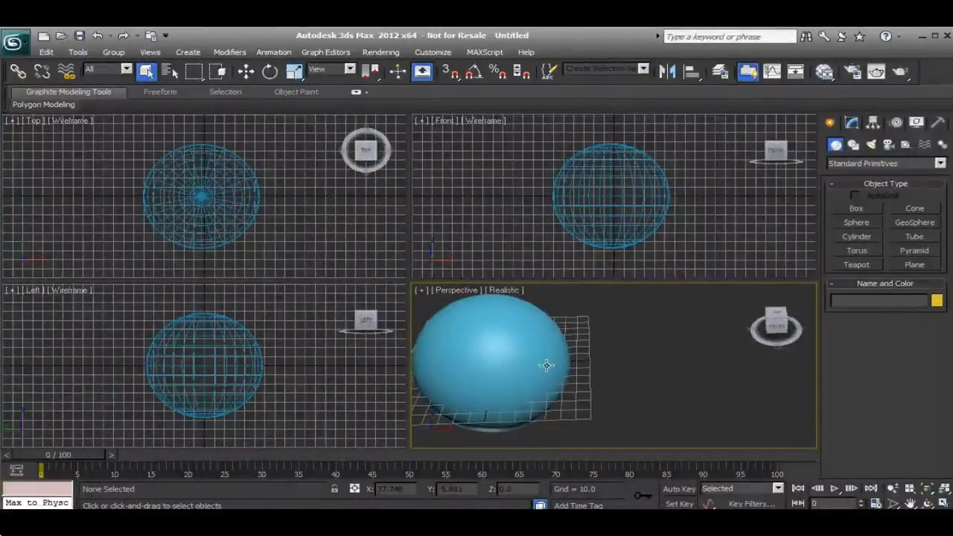
left_click(853, 211)
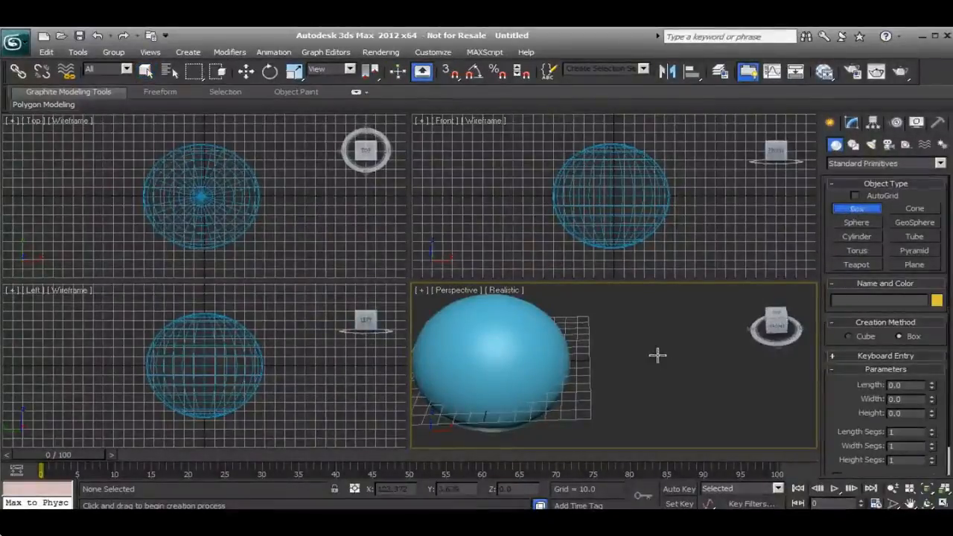
middle_click_drag(661, 360, 614, 358)
left_click_drag(737, 393, 559, 308)
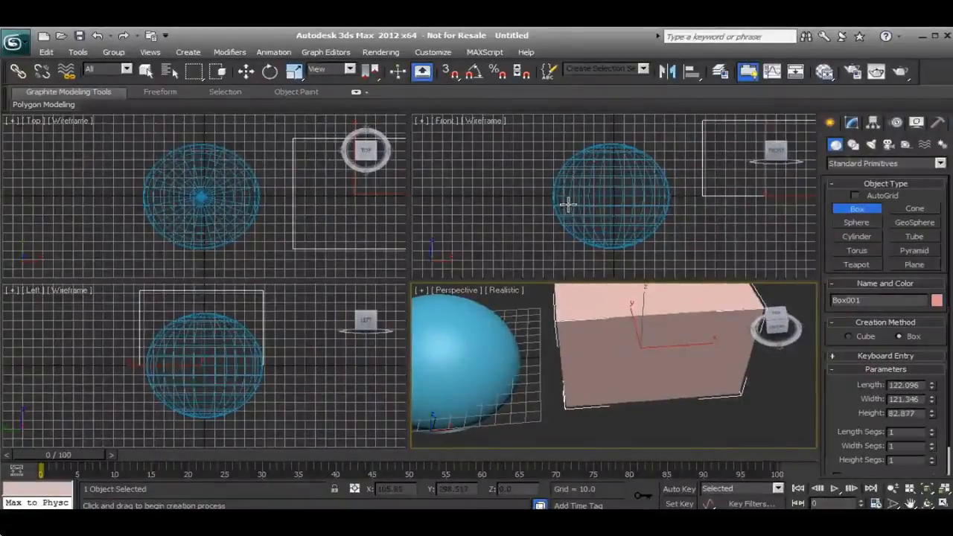
left_click(568, 204)
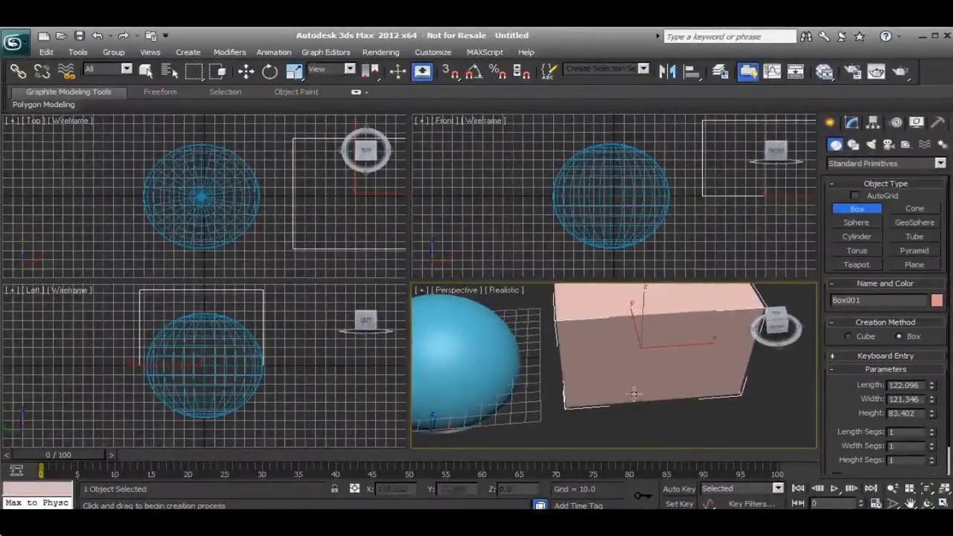
middle_click_drag(634, 401, 668, 376, "alt")
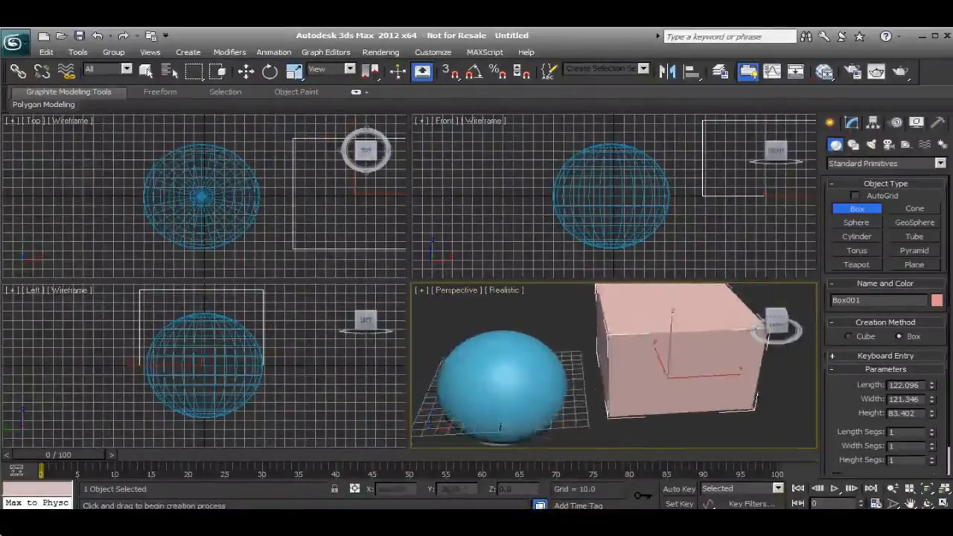
right_click(666, 366)
Create a pointed cone beyond the box in the Perspective viewport, with a base radius of about 69 and a height of about 105.
middle_click_drag(685, 354, 613, 351, "alt")
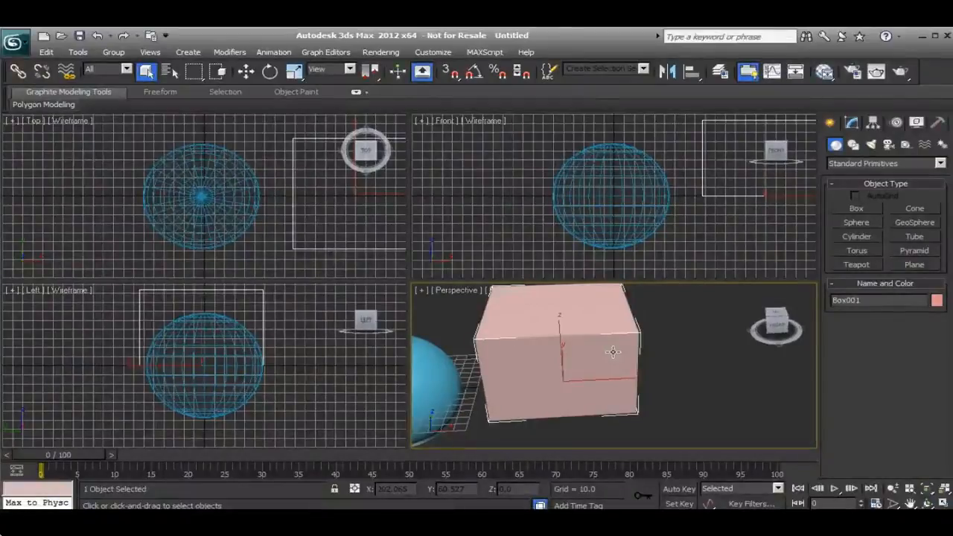
left_click(910, 209)
middle_click_drag(673, 334, 665, 415, "alt")
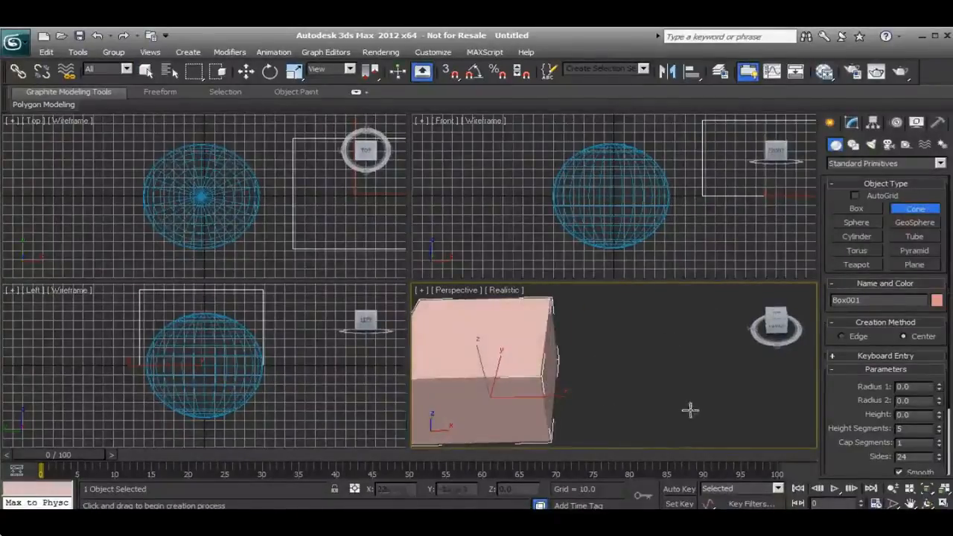
left_click_drag(704, 412, 674, 371)
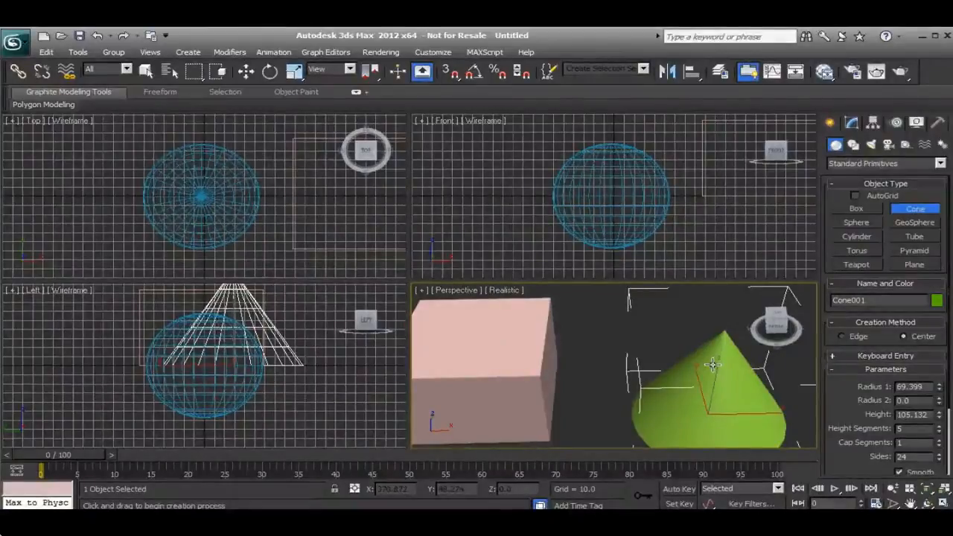
right_click(688, 350)
Create a cylinder below the box in the Top viewport, with a radius of about 62 and a height of about 219.
middle_click_drag(625, 357, 702, 372)
scroll(702, 372, "down", 2)
scroll(702, 373, "down", 2)
middle_click_drag(630, 374, 642, 364)
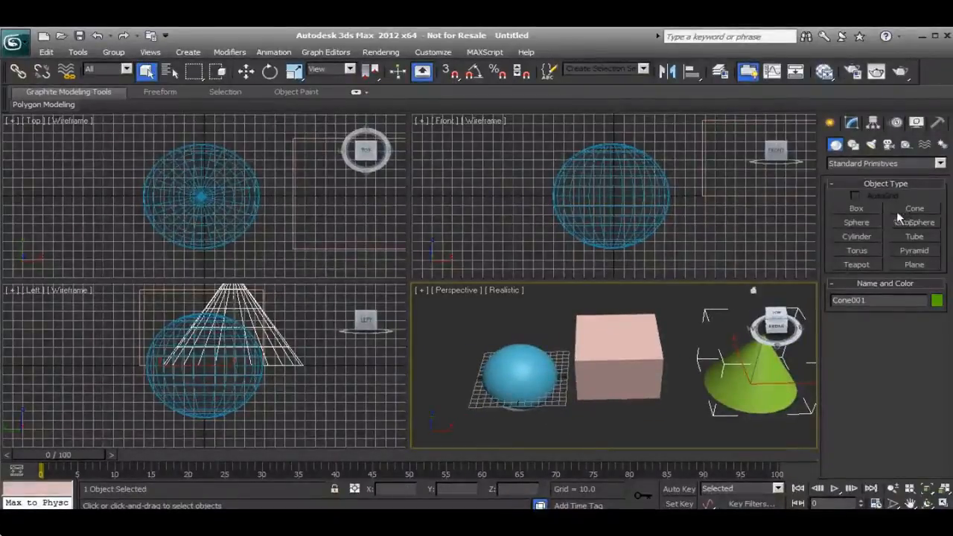
left_click(859, 236)
middle_click_drag(580, 376, 607, 358)
scroll(607, 358, "down", 2)
left_click(287, 218)
scroll(287, 219, "down", 3)
middle_click_drag(293, 213, 225, 194)
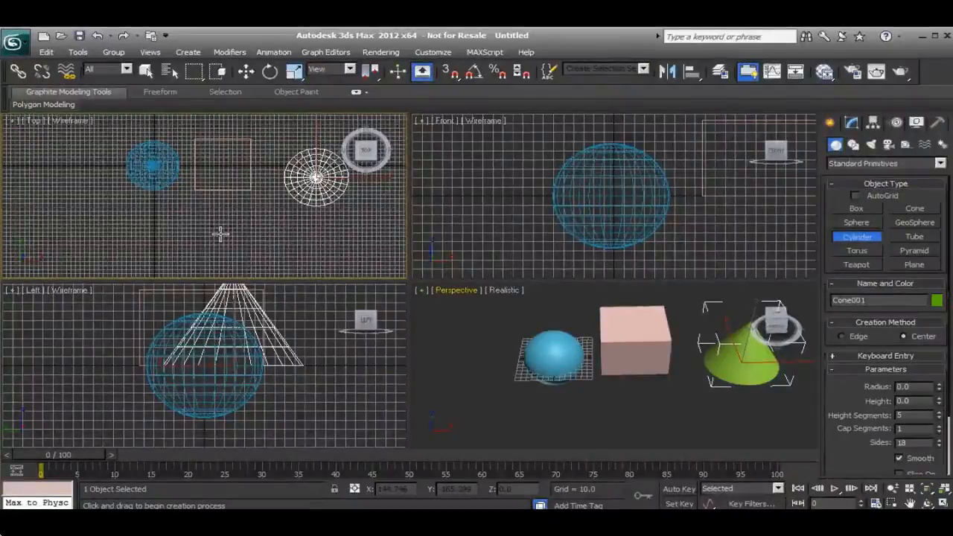
left_click_drag(221, 234, 217, 210)
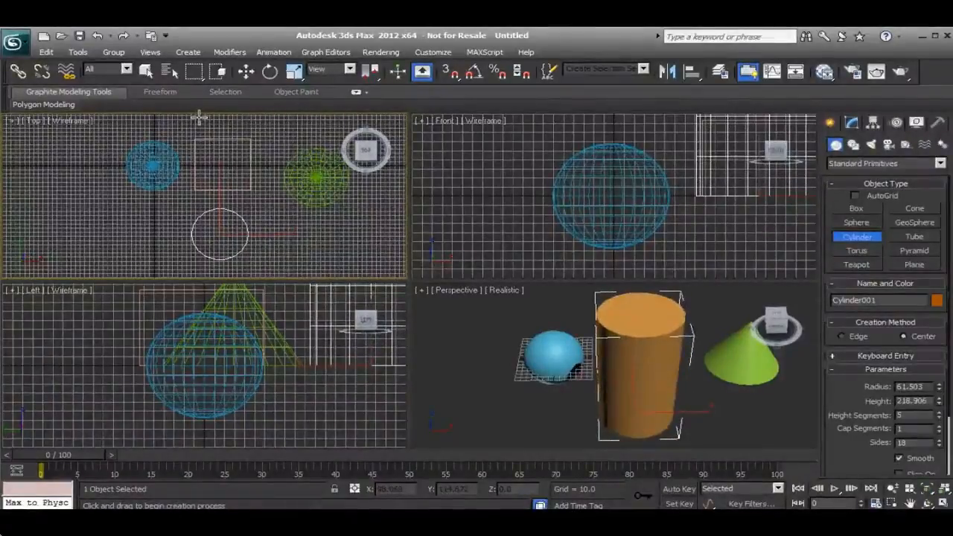
left_click(606, 339)
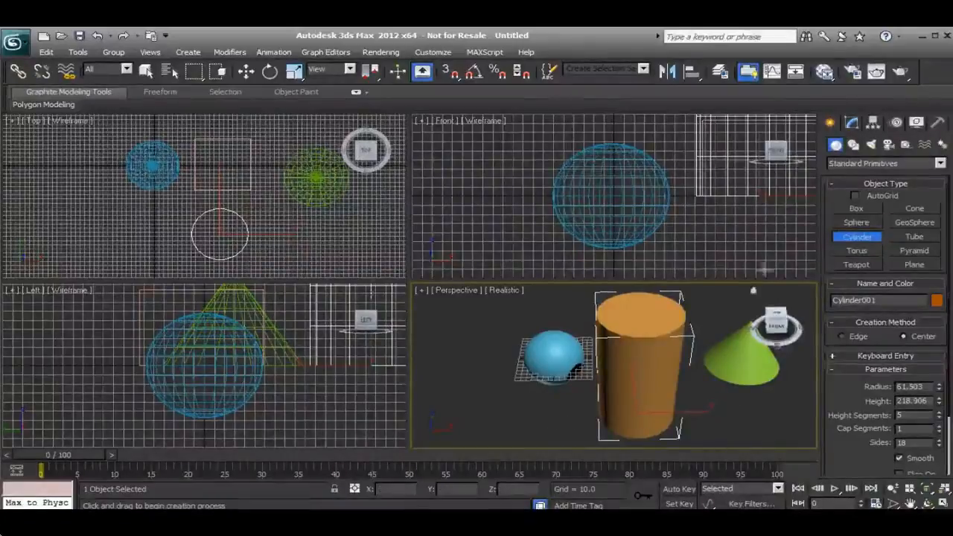
right_click(526, 315)
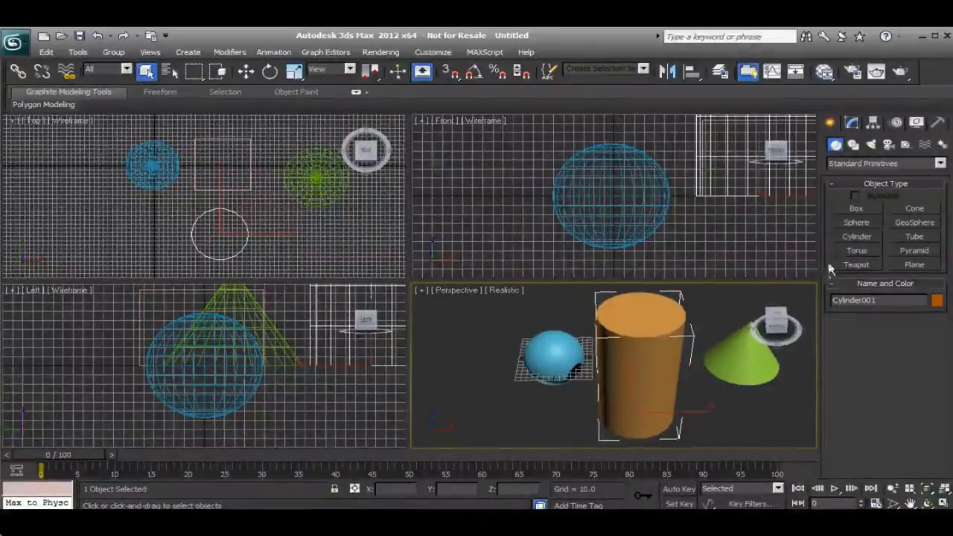
Create a geosphere with a radius of about 55 directly below the sphere in the Top viewport.
left_click(903, 220)
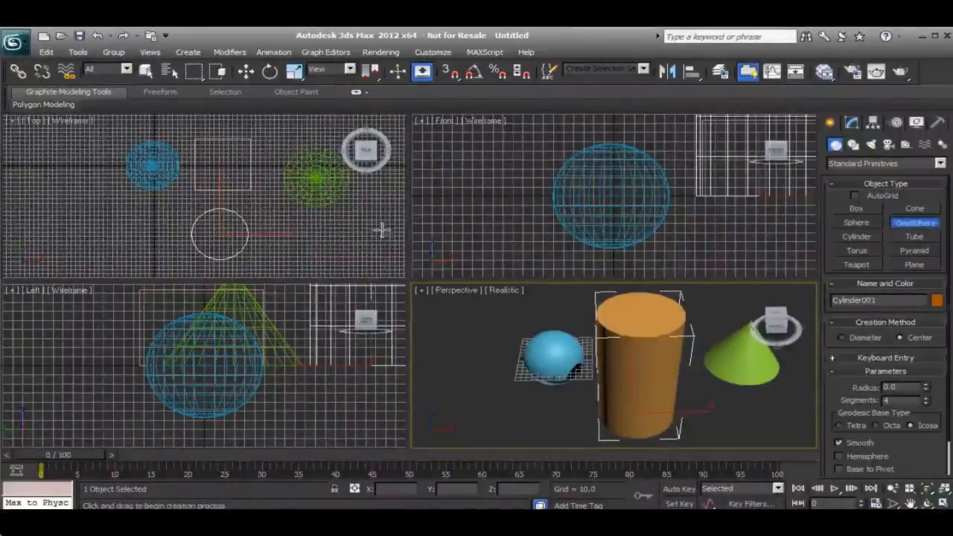
middle_click_drag(146, 208, 198, 222)
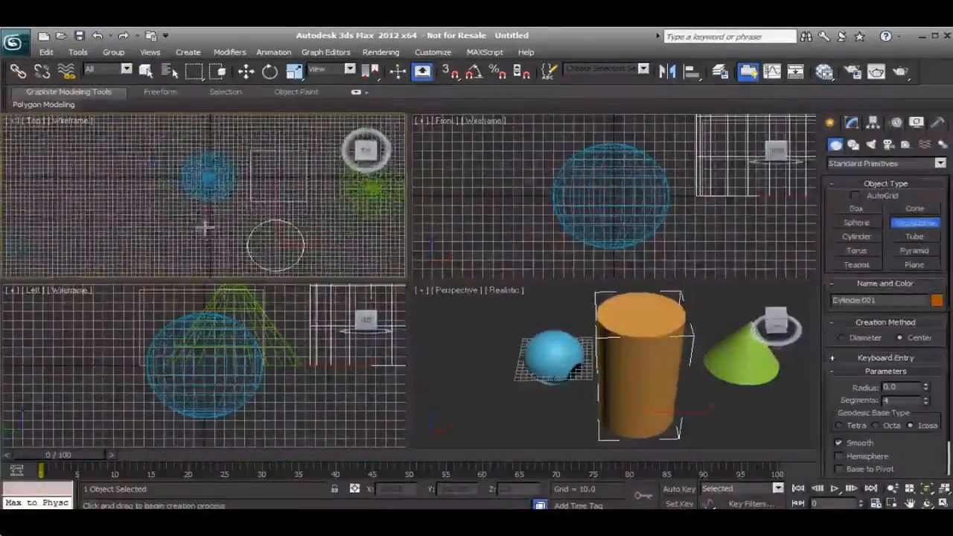
left_click_drag(208, 221, 233, 221)
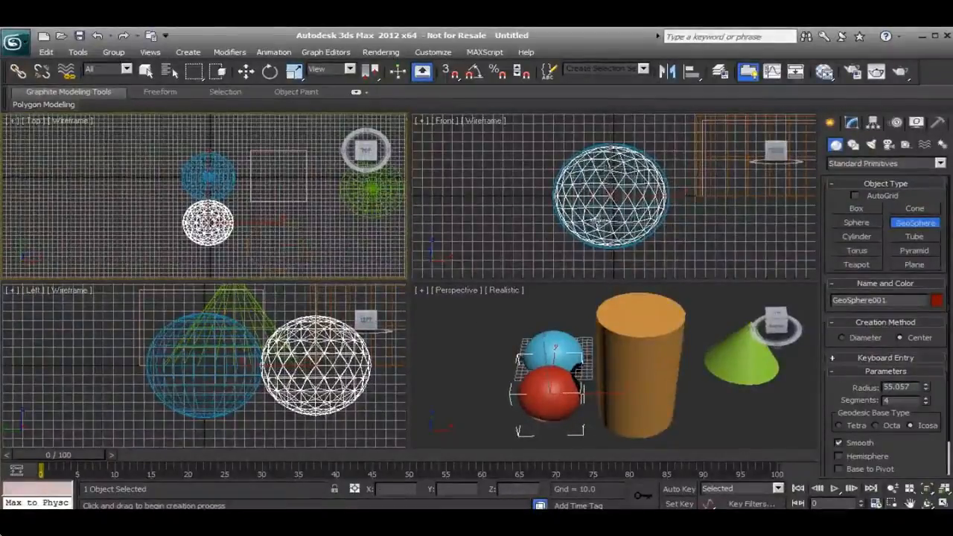
right_click(583, 223)
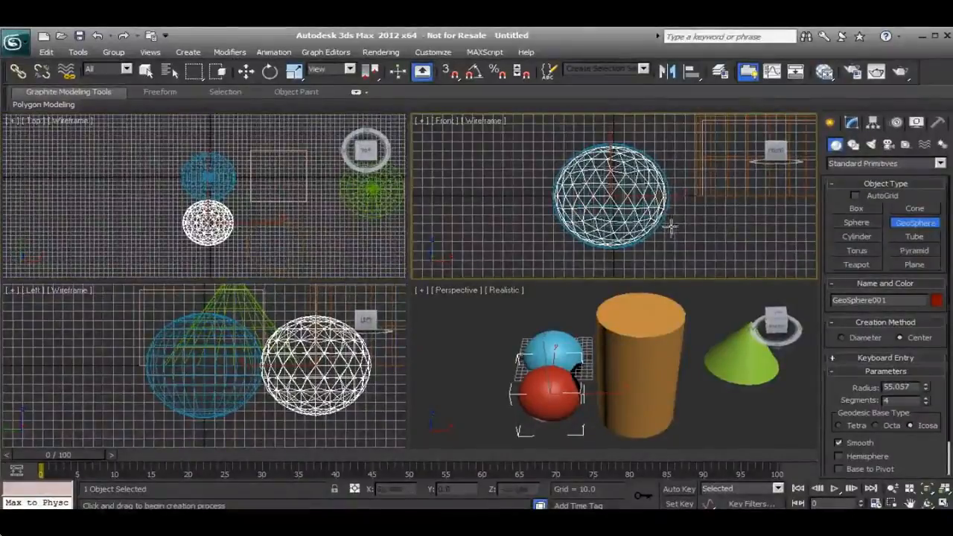
right_click(675, 238)
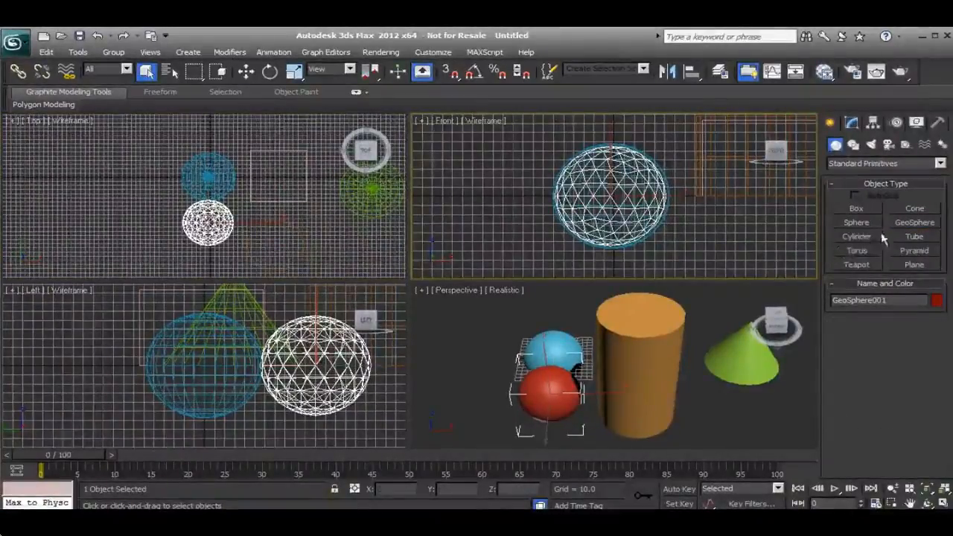
Create a tube below the cone in the Top viewport, with radii of about 63 and 49 and a height of about 172.
left_click(909, 236)
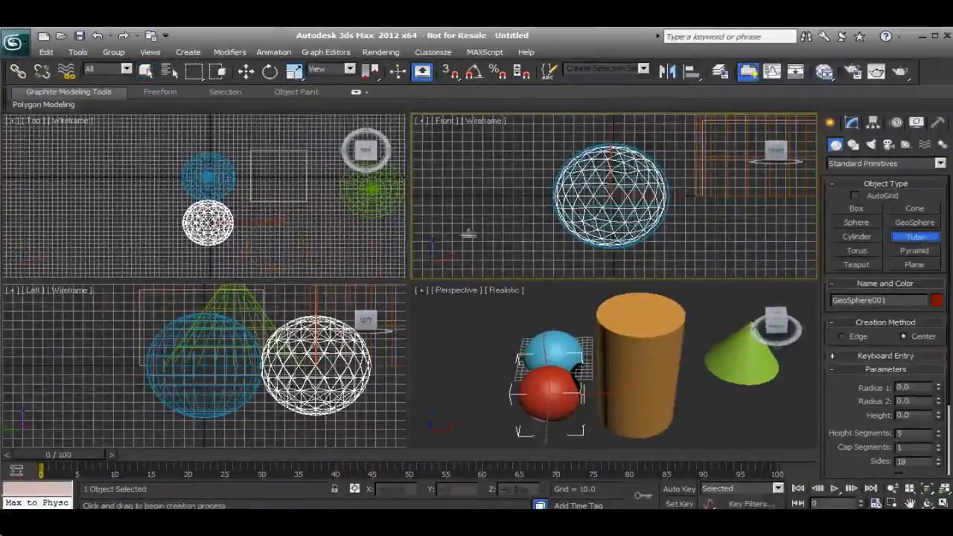
middle_click_drag(339, 226, 244, 216)
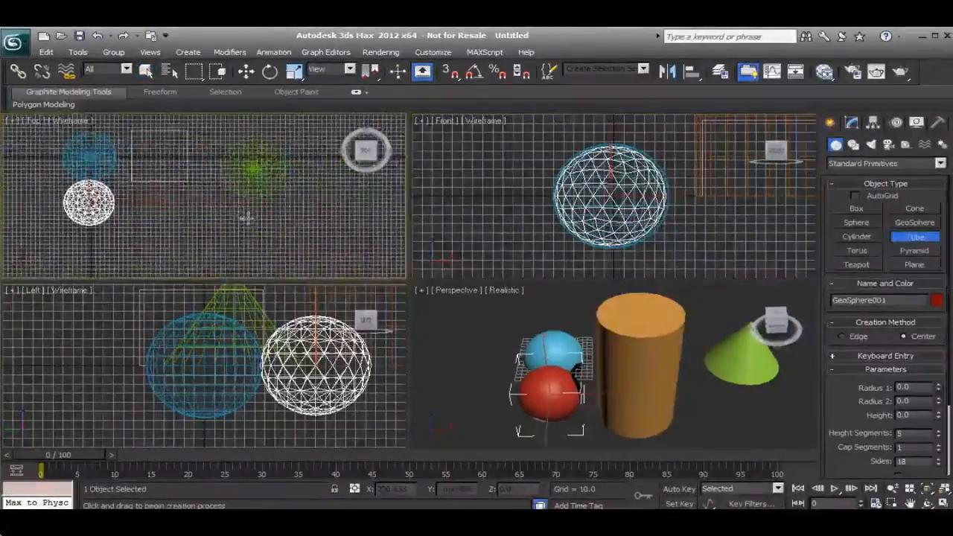
left_click_drag(251, 222, 233, 210)
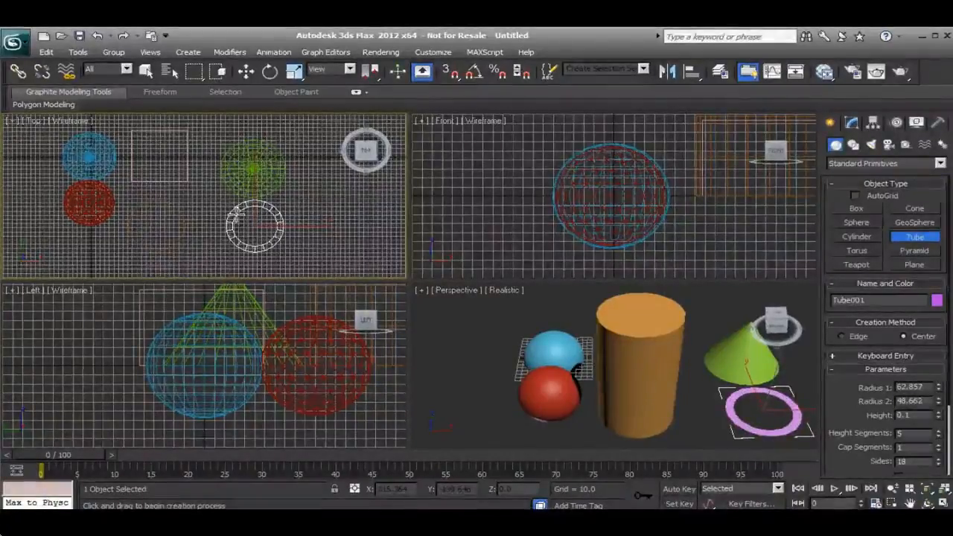
left_click(235, 215)
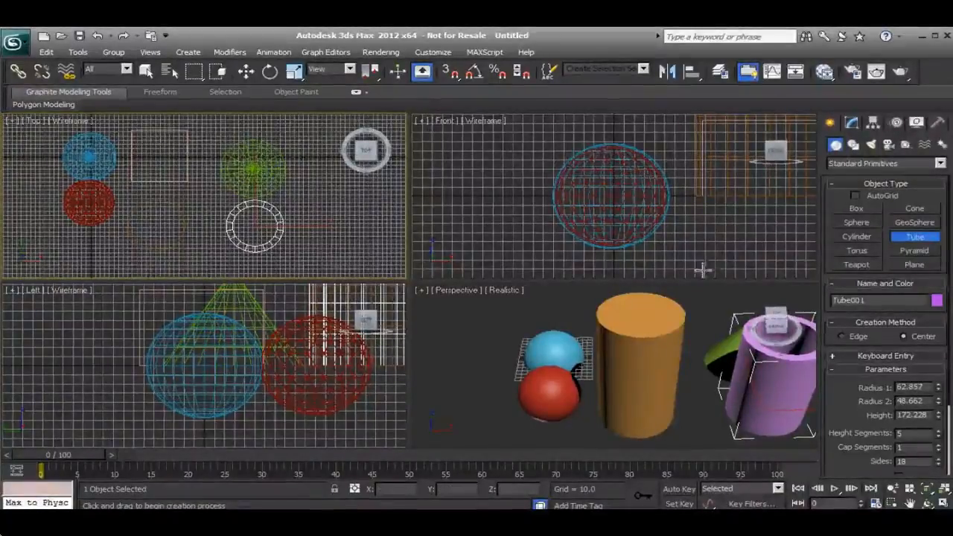
Create a pyramid below the cylinder in the Top viewport, about 96 wide, 118 deep and 84 high.
left_click(913, 251)
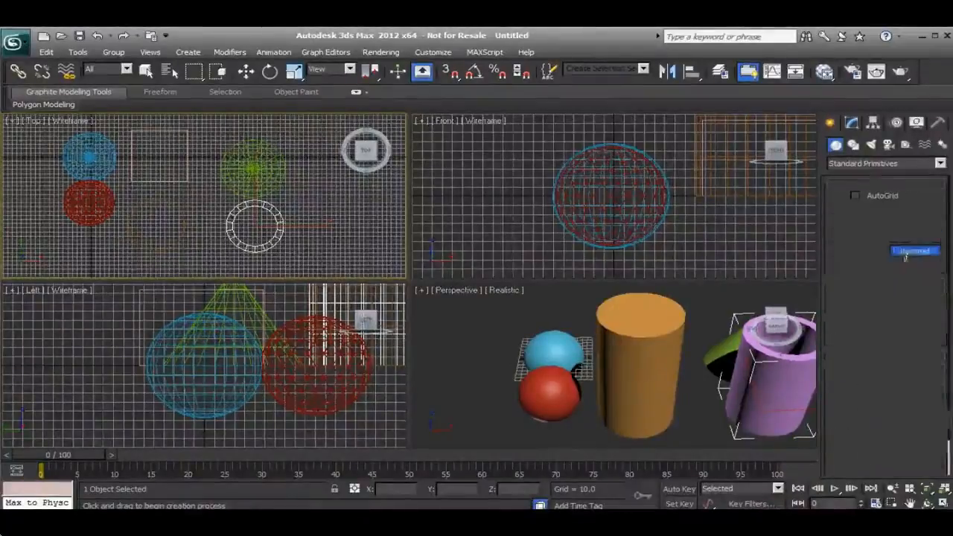
scroll(355, 225, "down", 2)
scroll(287, 215, "down", 1)
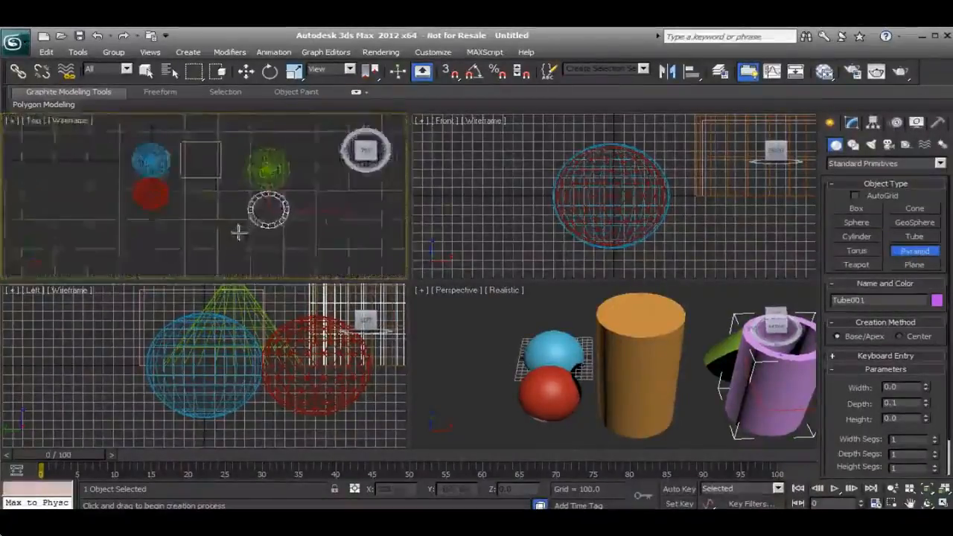
middle_click_drag(238, 231, 271, 211)
left_click_drag(242, 249, 211, 215)
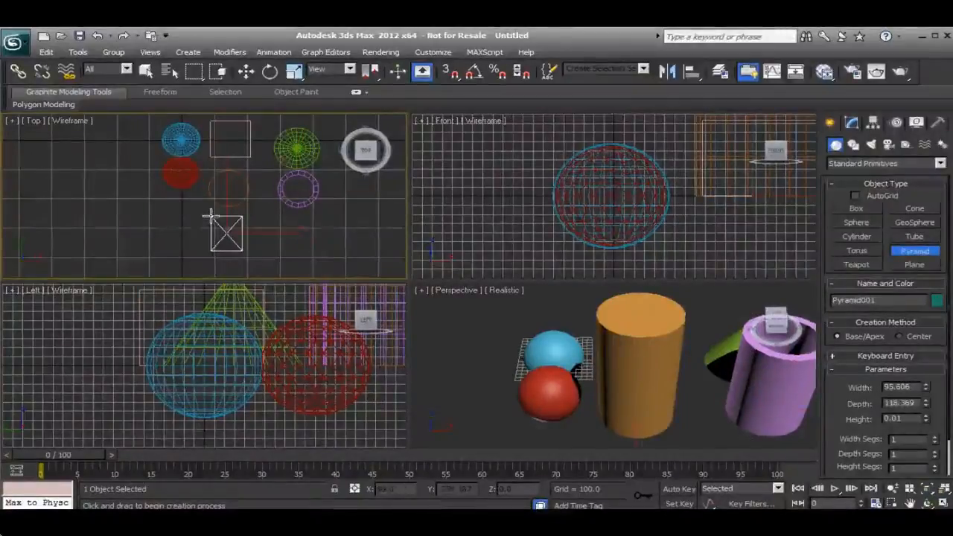
left_click(209, 191)
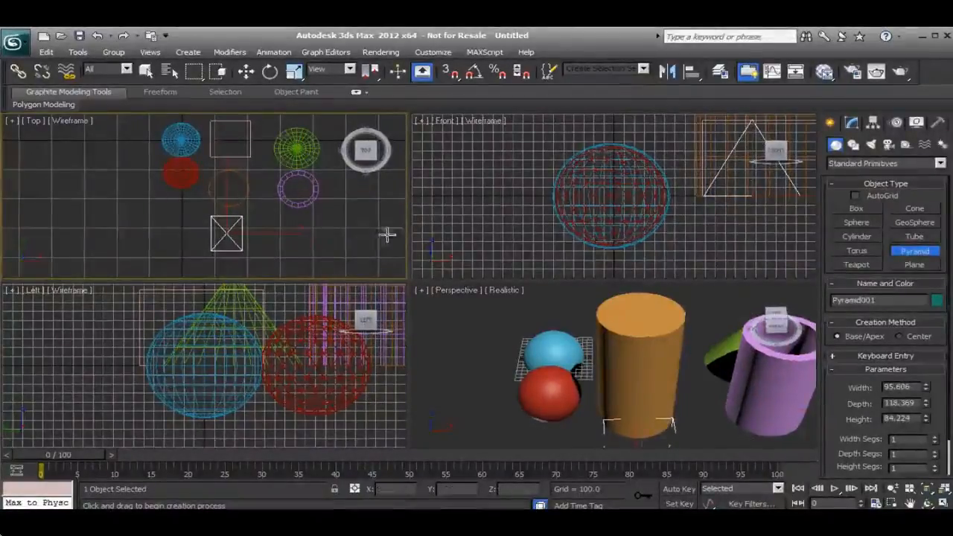
right_click(273, 228)
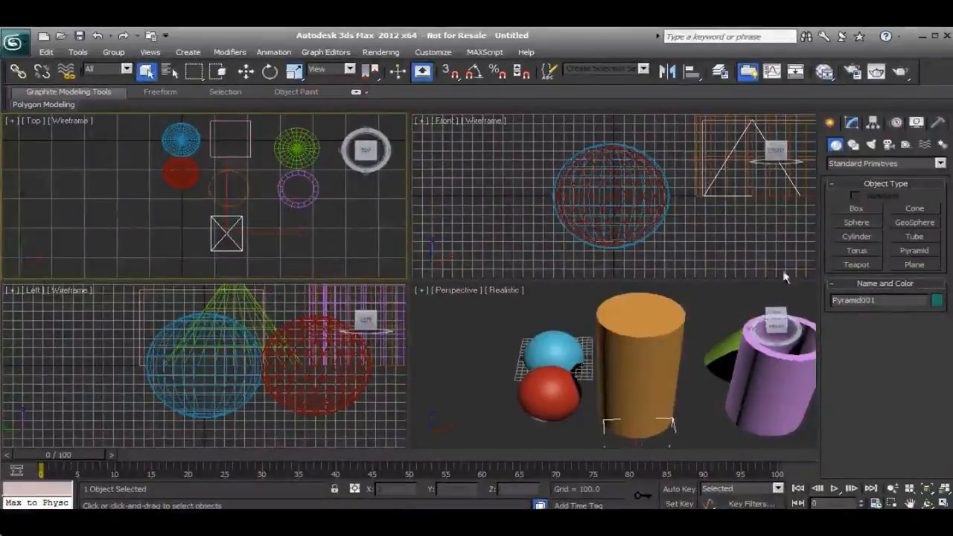
Create a torus below the pyramid in the Top viewport, with radii of about 72 and 19.
left_click(856, 251)
middle_click_drag(311, 203, 252, 242)
scroll(252, 242, "up", 6)
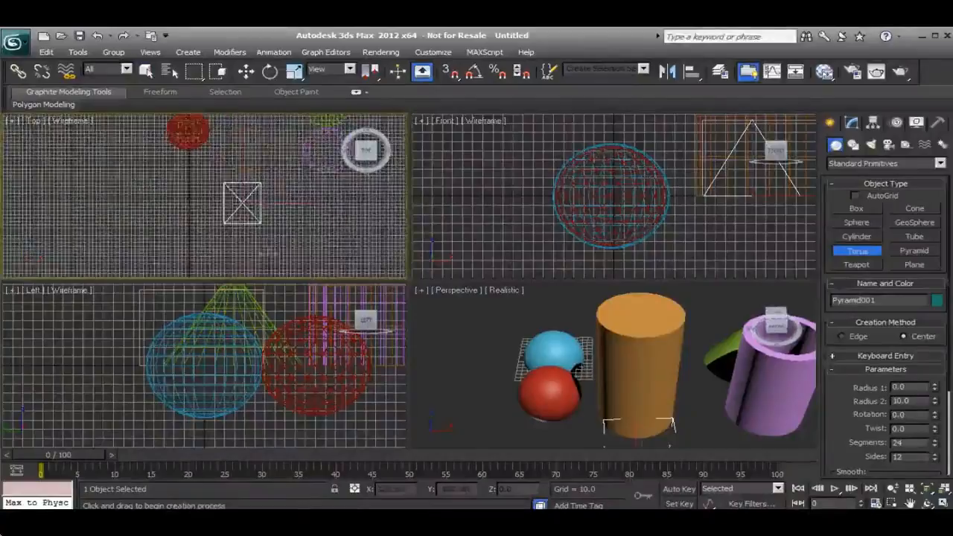
left_click_drag(250, 217, 228, 191)
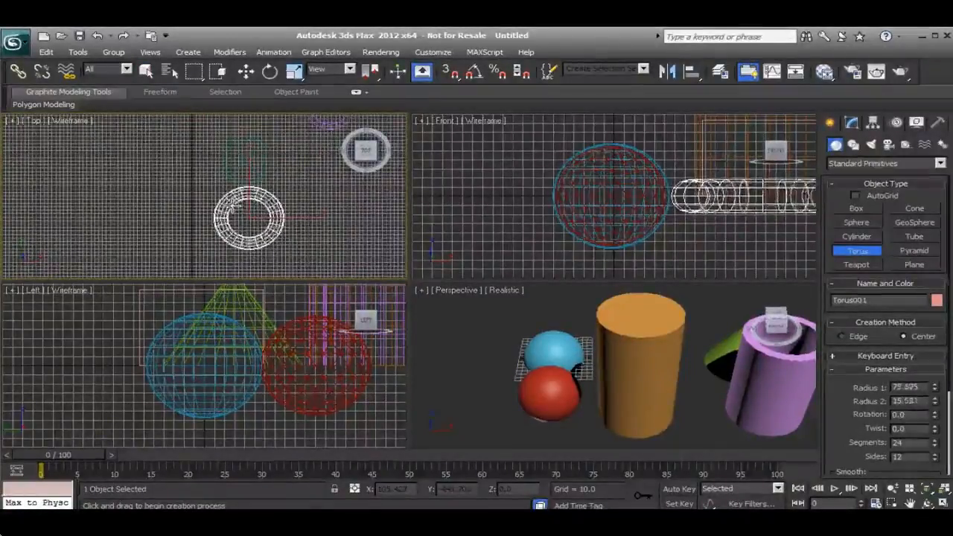
left_click(233, 204)
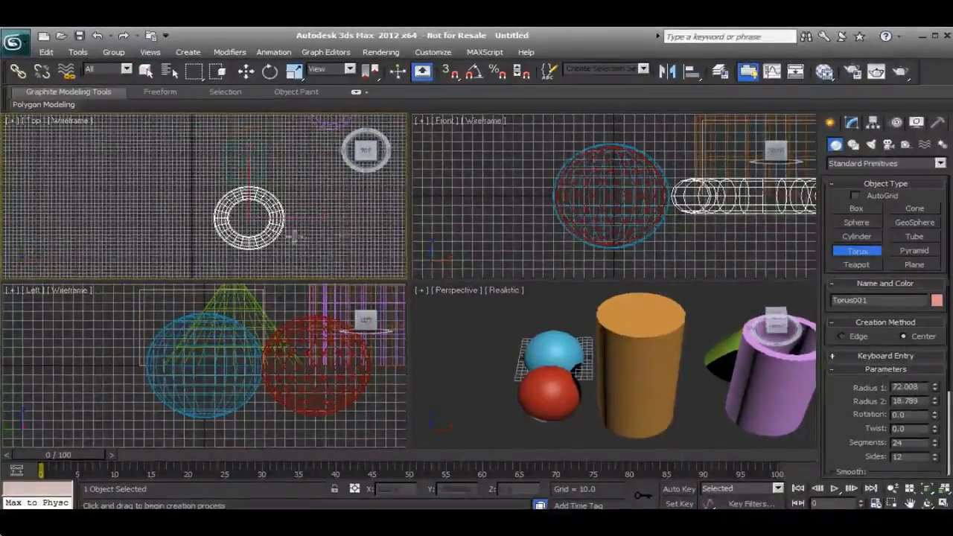
Create a teapot with a radius of about 47 directly above the sphere in the Top viewport.
scroll(623, 382, "down", 2)
middle_click_drag(663, 387, 581, 394, "alt")
middle_click_drag(607, 398, 721, 372)
scroll(633, 342, "down", 2)
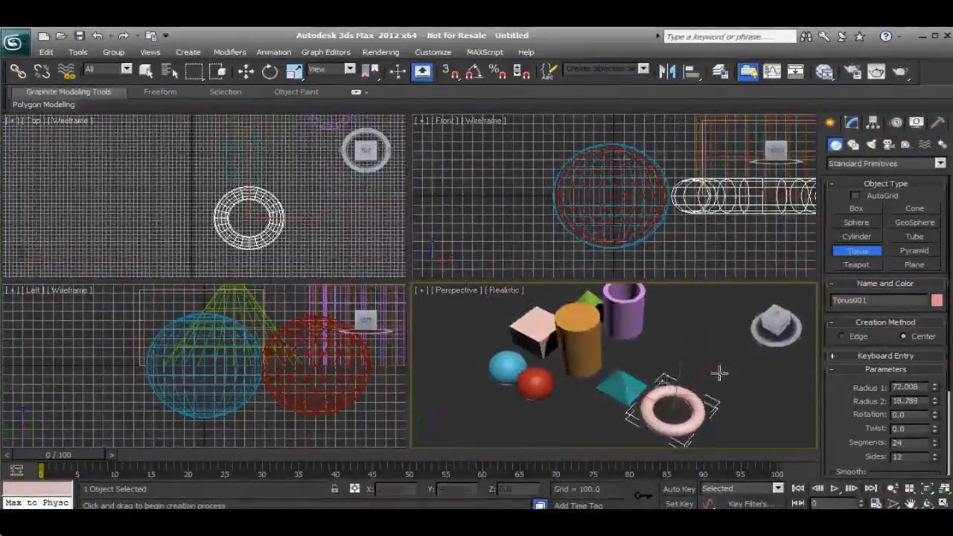
left_click(856, 266)
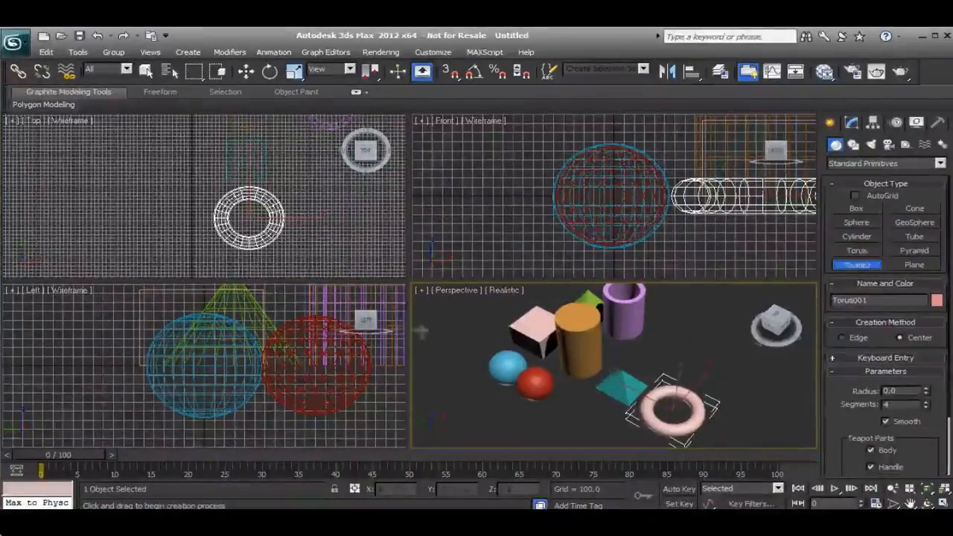
middle_click_drag(222, 181, 218, 222)
middle_click_drag(233, 139, 213, 223)
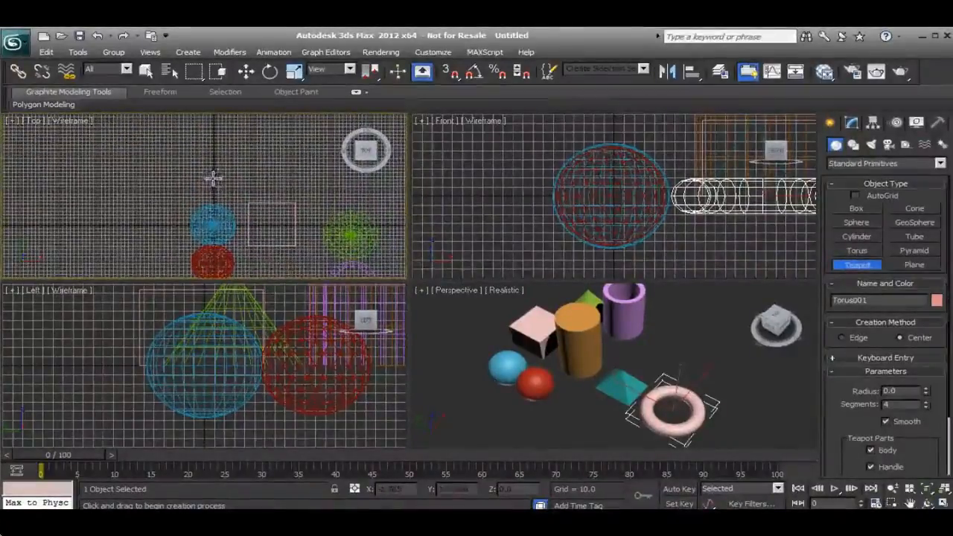
left_click_drag(213, 174, 230, 177)
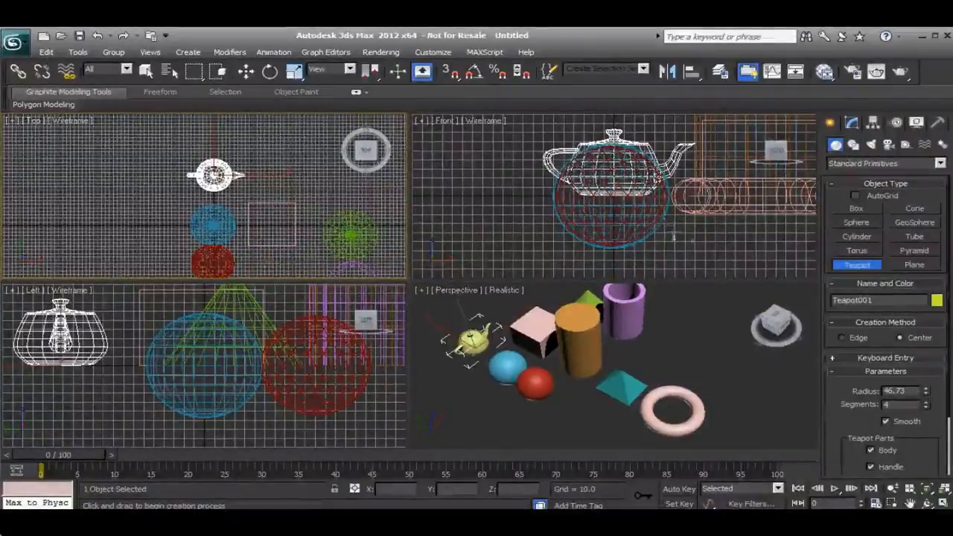
Create a plane below the geosphere in the Top viewport, about 124 long and 172 wide, and leave plane creation.
left_click(903, 266)
middle_click_drag(213, 268, 236, 195)
left_click_drag(248, 195, 181, 240)
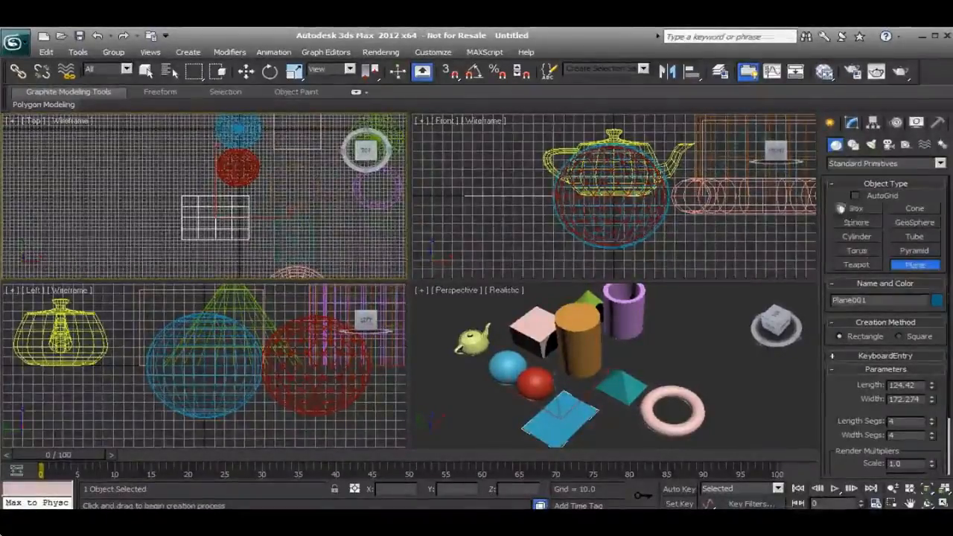
middle_click_drag(521, 359, 530, 358)
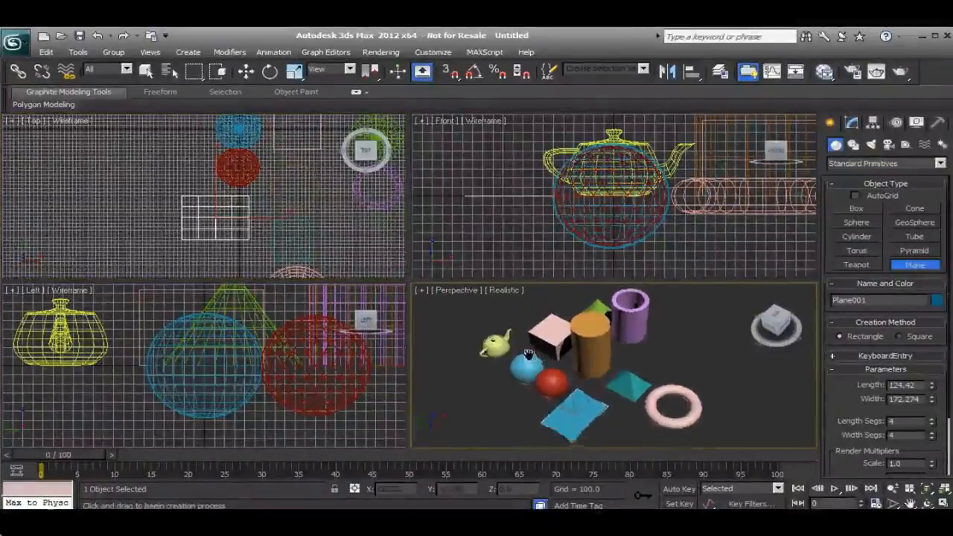
right_click(588, 420)
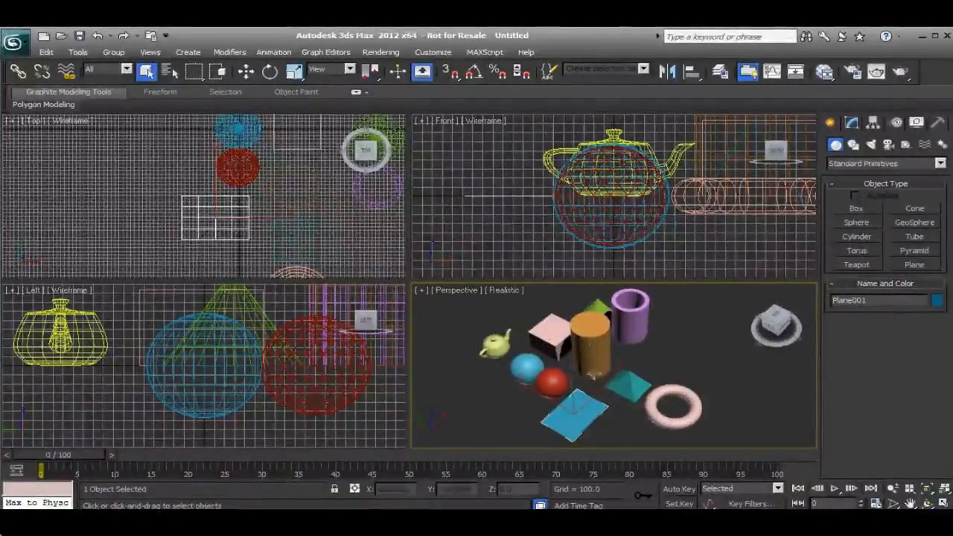
Switch the geometry creation category from Standard Primitives to Extended Primitives.
middle_click_drag(686, 417, 590, 348, "alt")
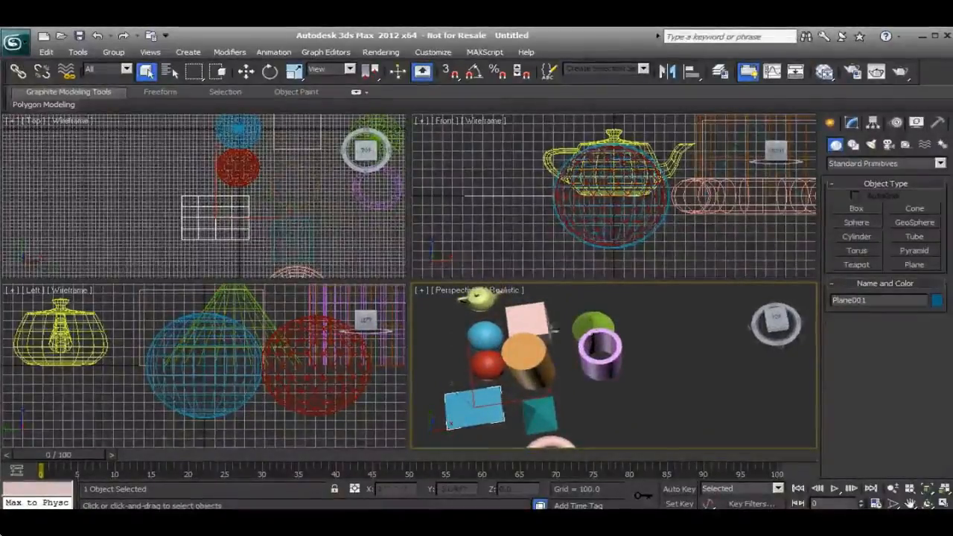
middle_click_drag(516, 359, 588, 358)
middle_click_drag(283, 224, 198, 207)
scroll(227, 205, "down", 2)
scroll(230, 199, "down", 1)
scroll(196, 209, "down", 3)
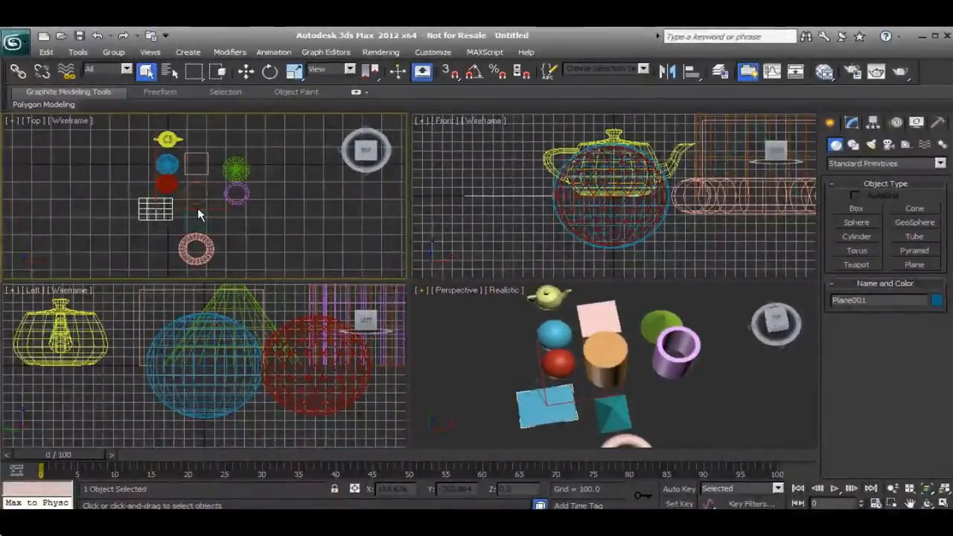
left_click(940, 165)
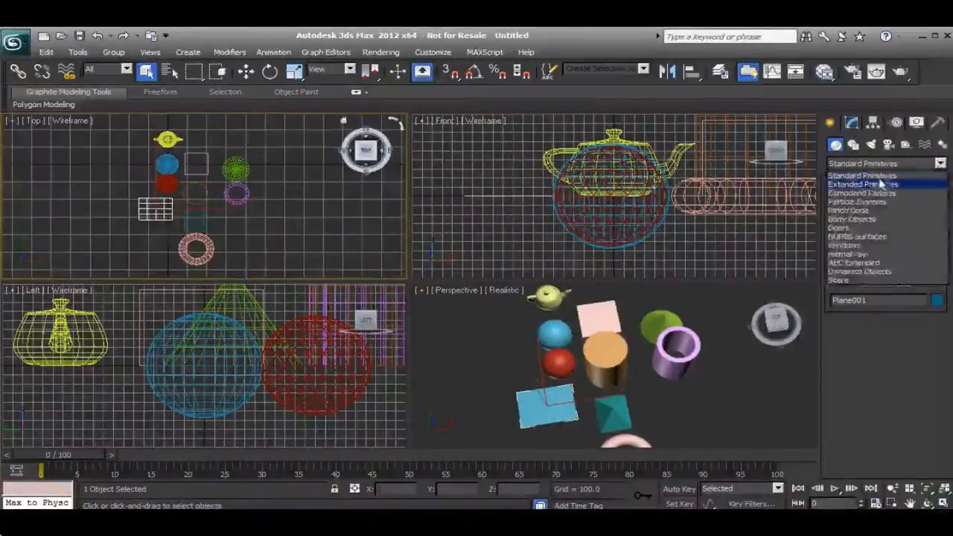
left_click(869, 189)
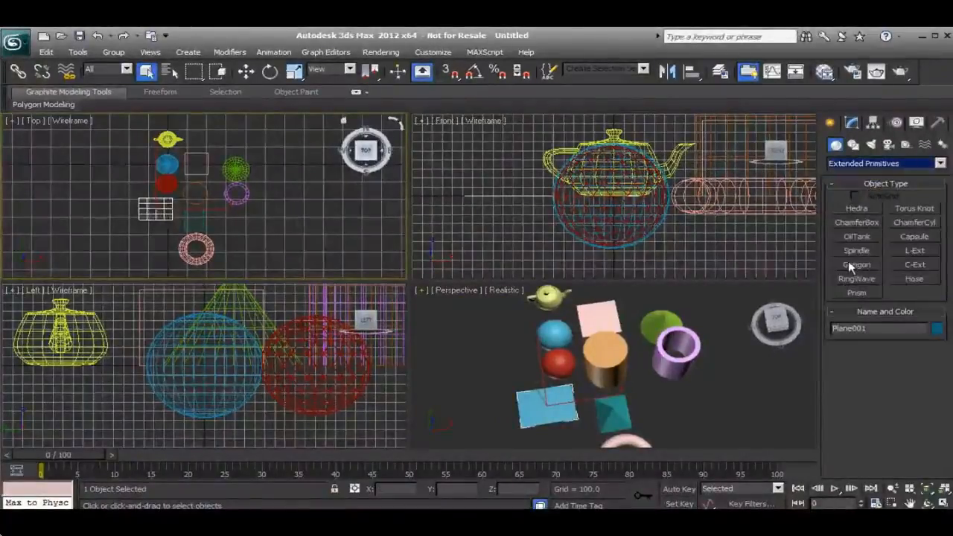